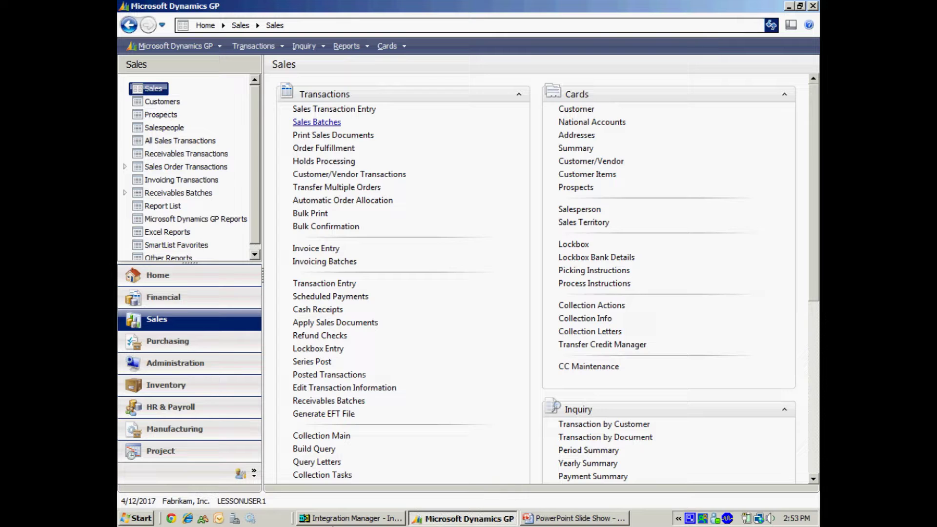
- Switch from the Dynamics GP Sales page to Integration Manager, where IntegrationManagerSamples.IMD is open
left_click(350, 518)
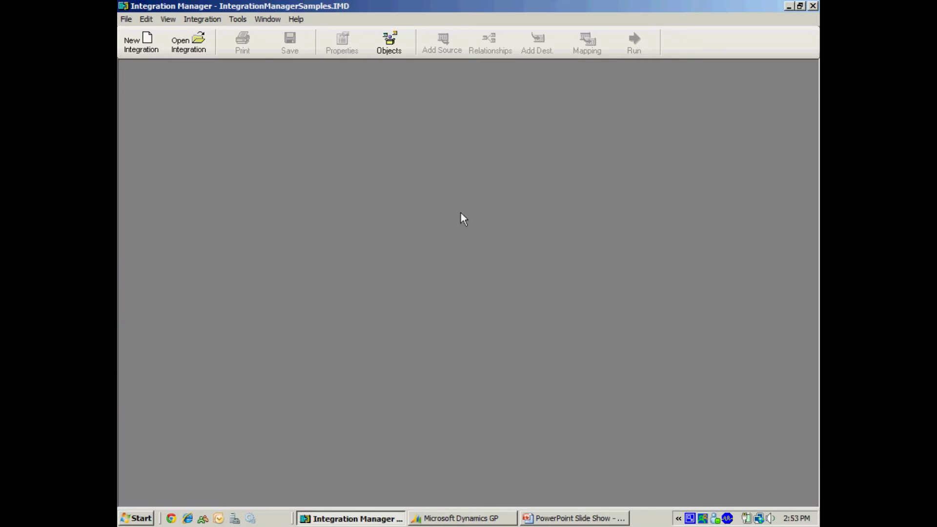
- Open the saved Sales Invoice Integration from the integrations list
left_click(183, 47)
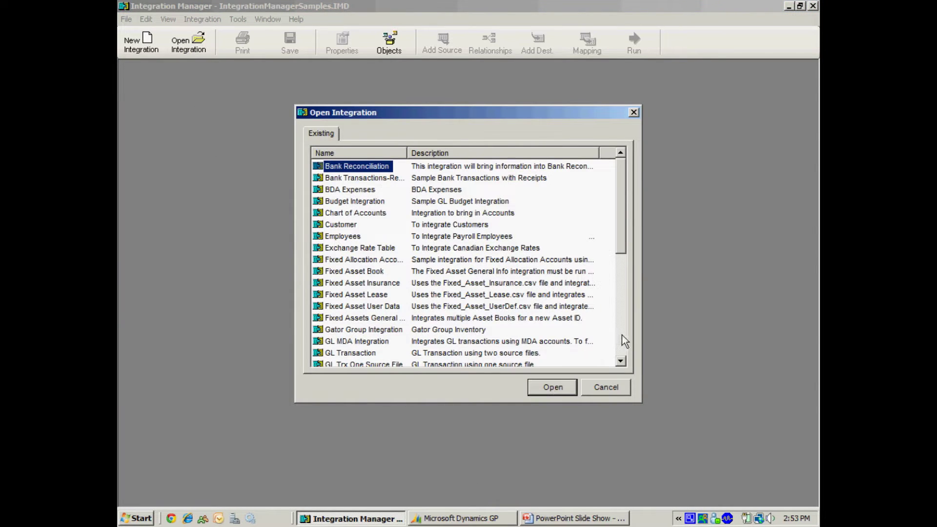
left_click(619, 338)
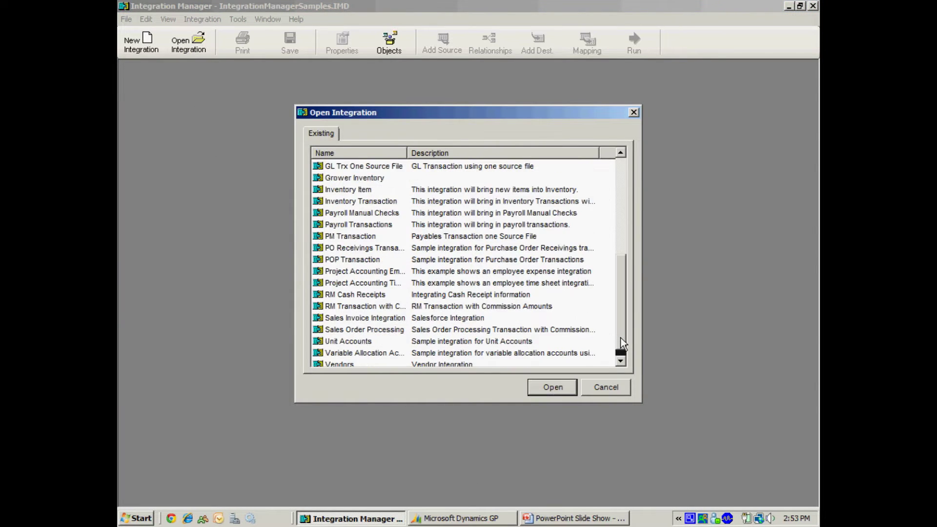
left_click(348, 318)
left_click(552, 388)
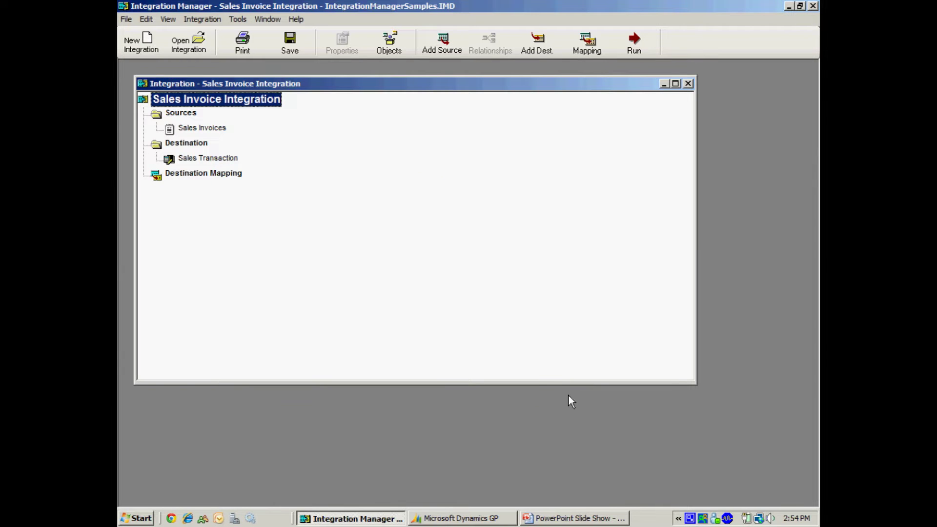
- Preview the Sales Invoices source data in the data viewer
left_click(192, 125)
right_click(192, 125)
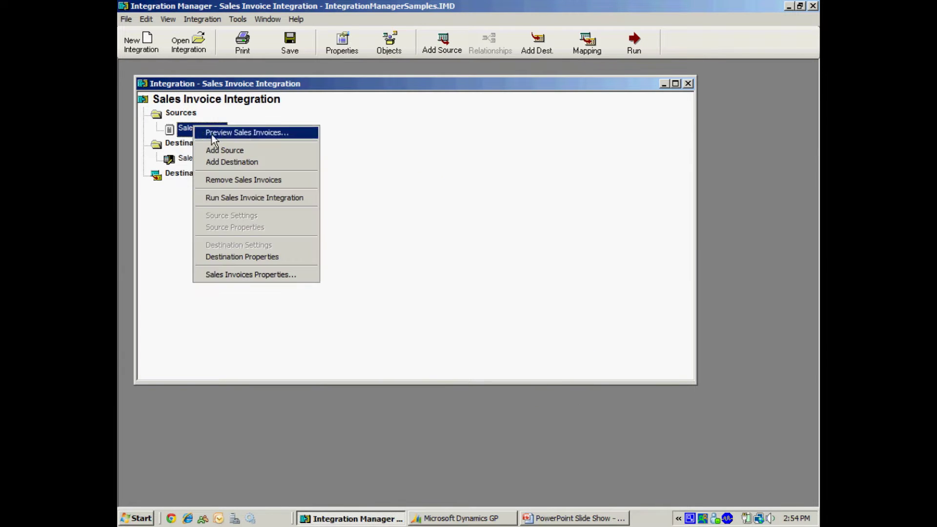
left_click(240, 138)
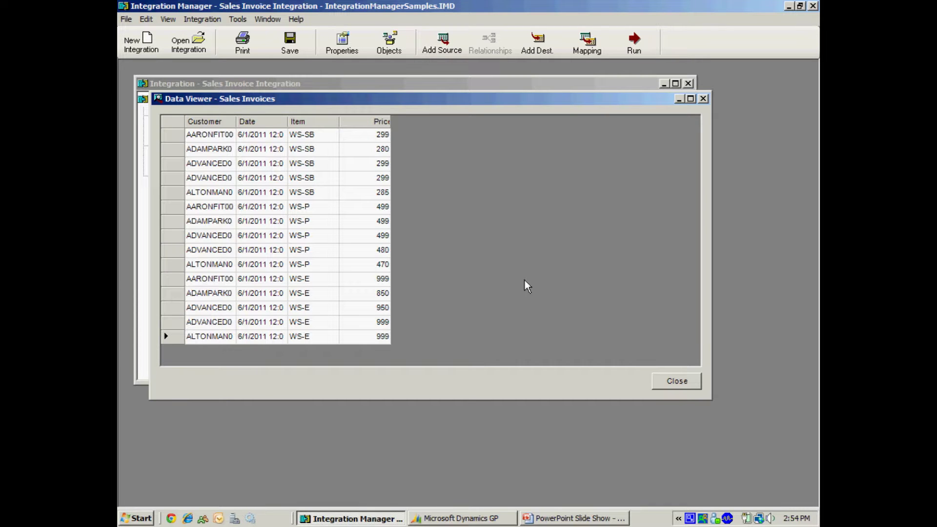
- Close the data preview and run the Sales Invoice Integration, importing all 15 invoices with none failed
left_click(704, 99)
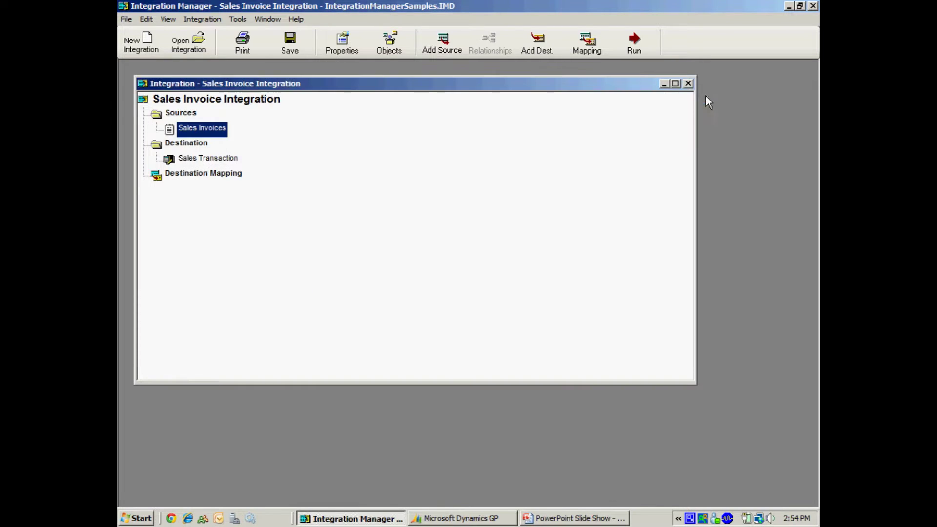
left_click(634, 48)
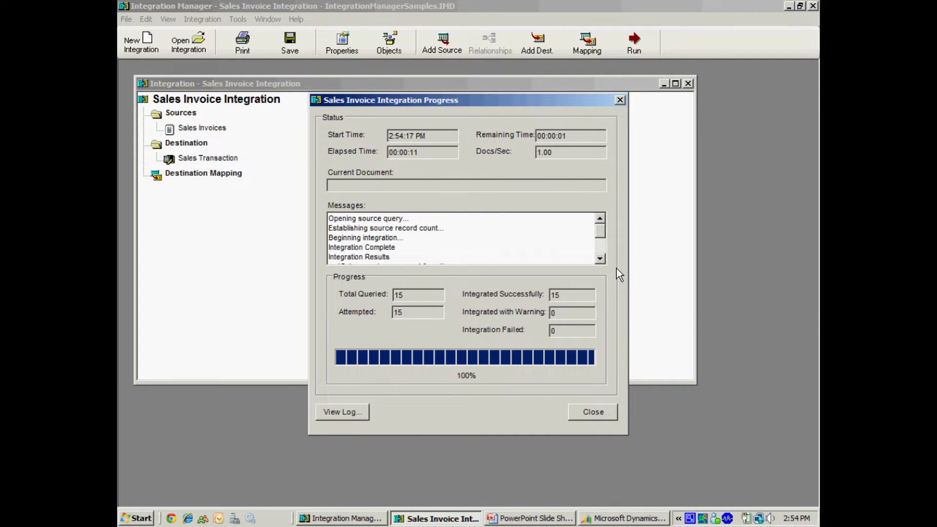
left_click(598, 415)
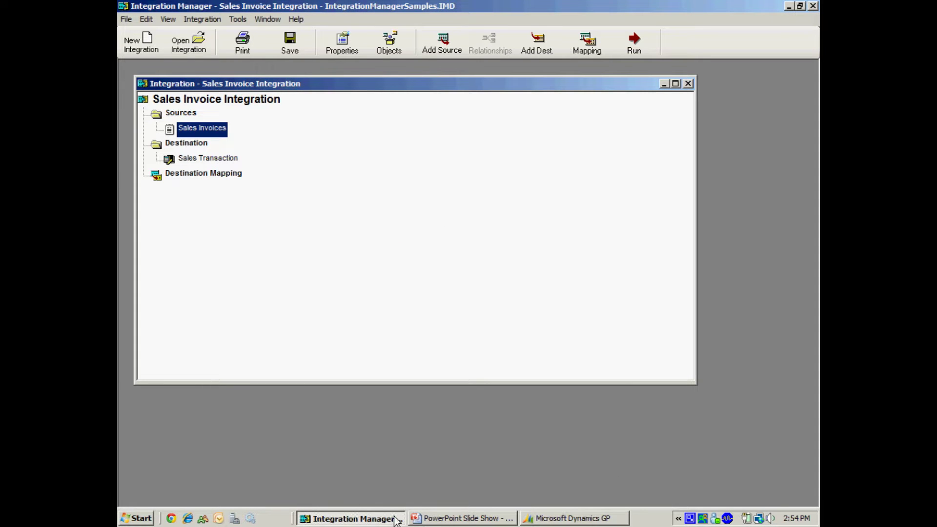
- In Dynamics GP, load imported invoice STDINV2543 in Sales Transaction Entry using the Master Number-sorted lookup
left_click(571, 519)
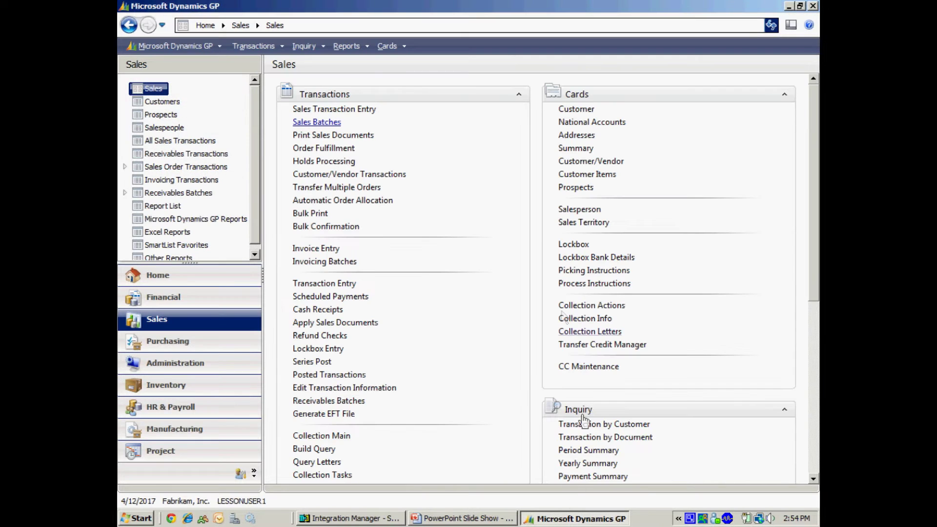
left_click(346, 110)
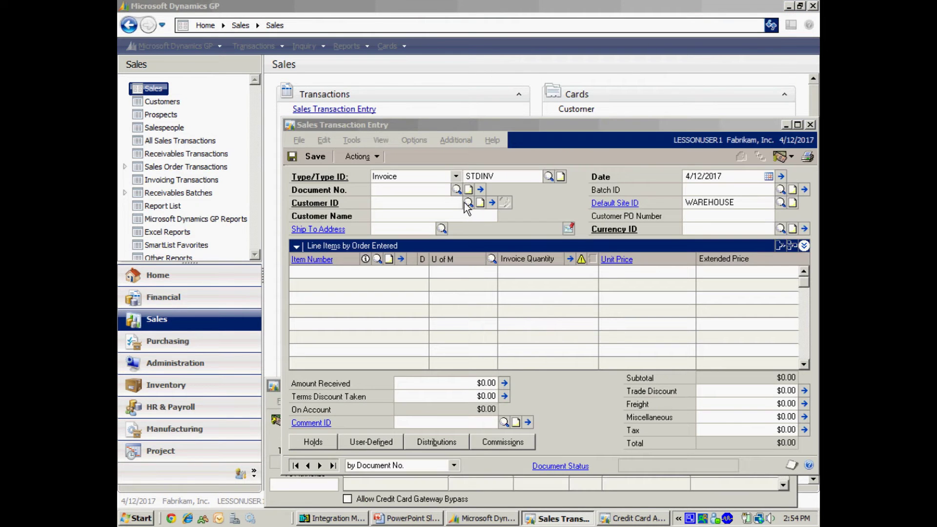
left_click(456, 189)
left_click(522, 182)
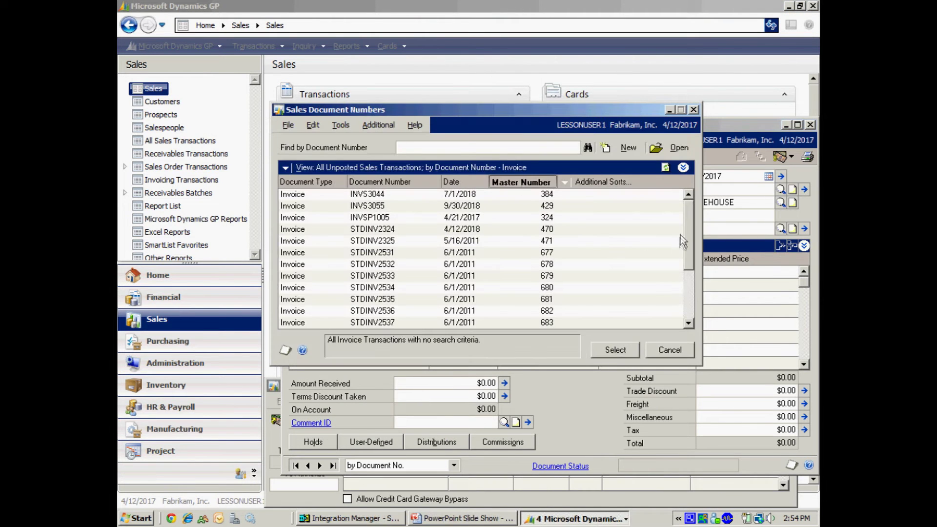
left_click_drag(688, 234, 682, 284)
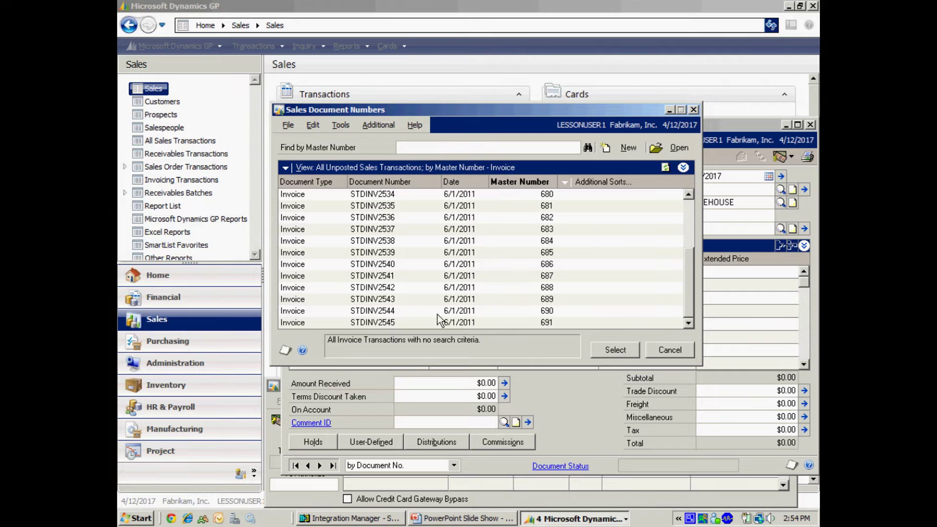
double_click(425, 298)
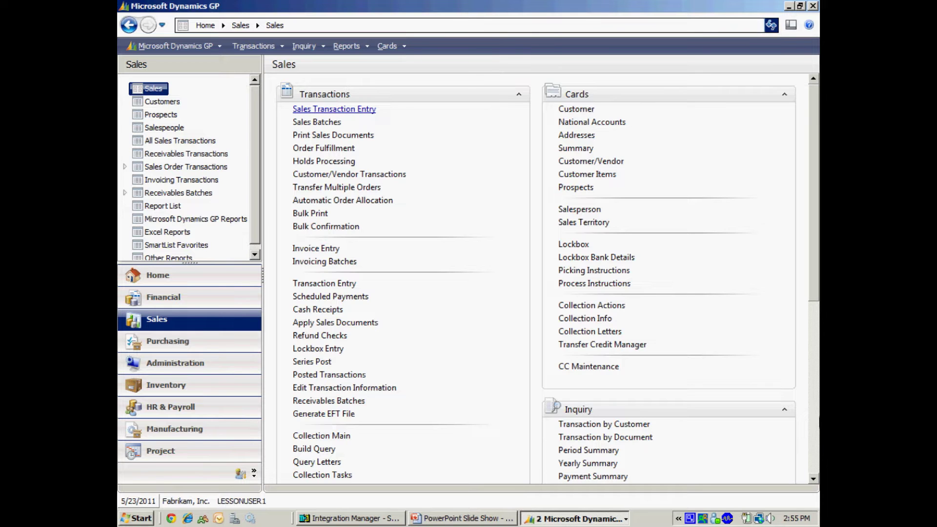
- In Credit Card Batch Save, set transaction type Sale and load the SALESFORCE batch's transactions
scroll(701, 390, "down", 10)
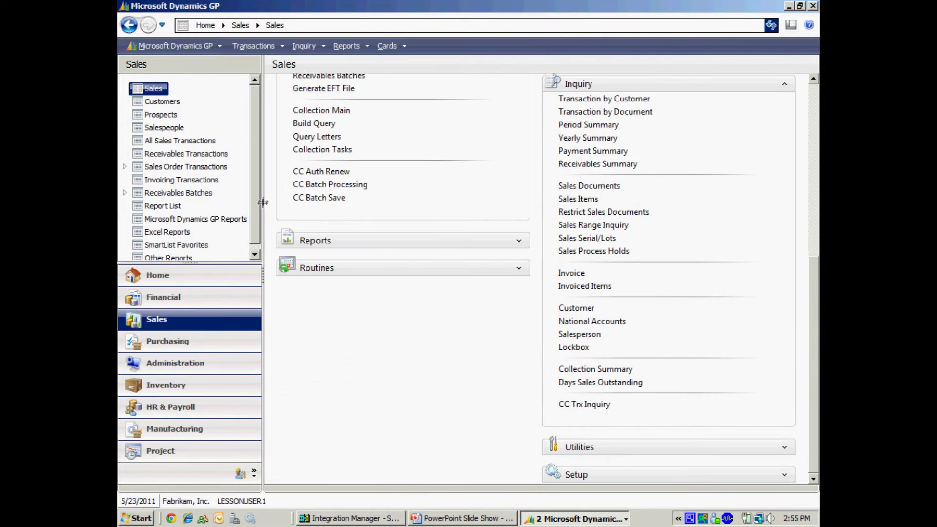
left_click(321, 197)
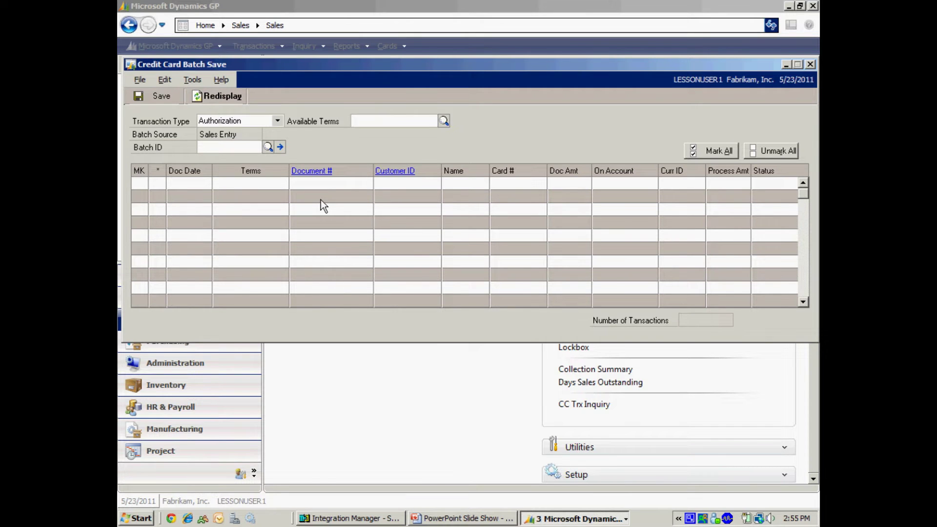
left_click(277, 120)
left_click(258, 143)
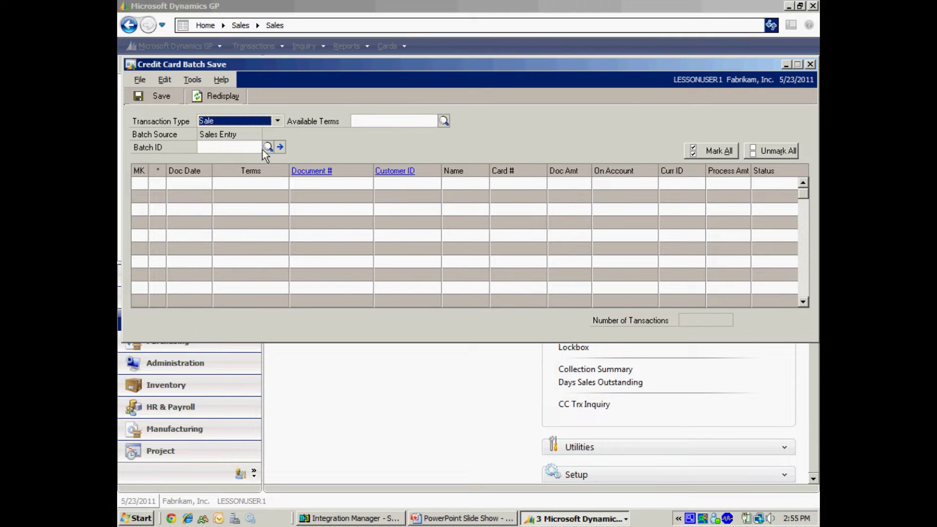
left_click(266, 148)
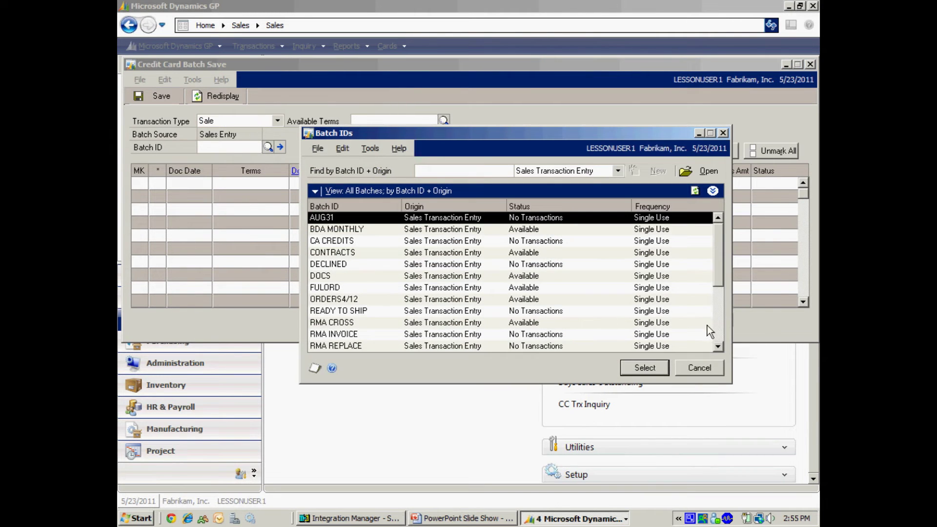
left_click(720, 331)
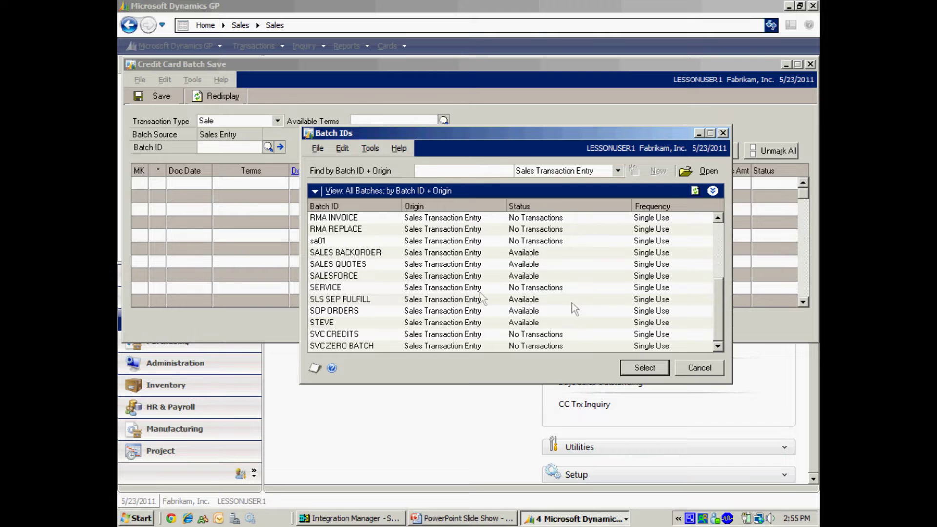
double_click(368, 277)
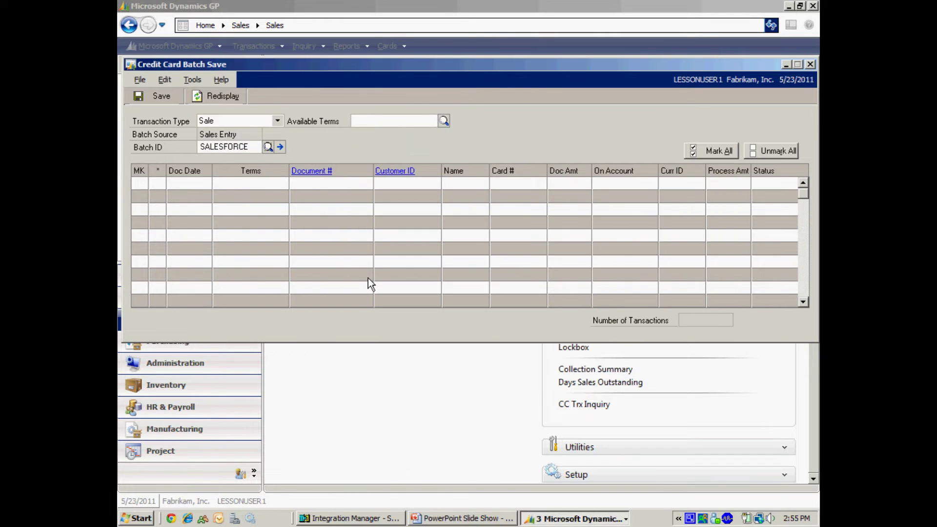
left_click(215, 96)
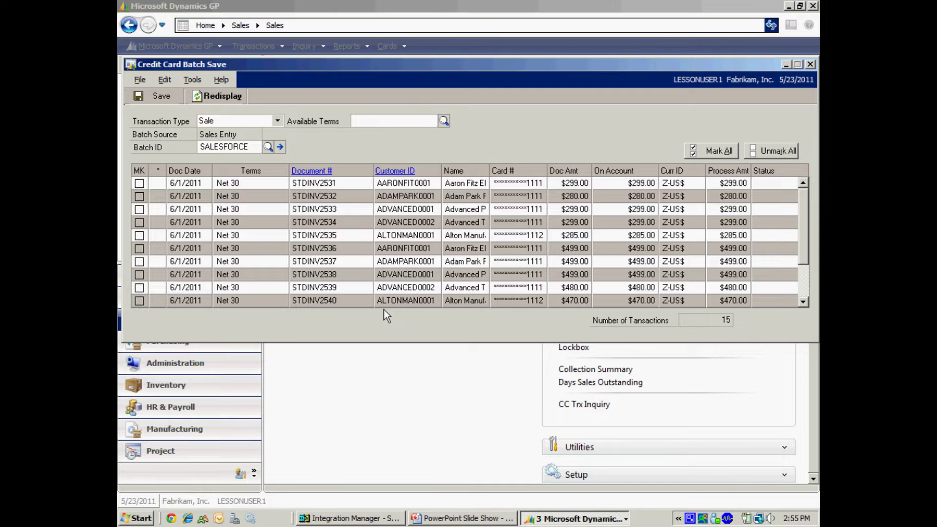
- Mark all 15 transactions and save them for batch processing, confirming and closing the window
left_click(716, 150)
left_click(144, 95)
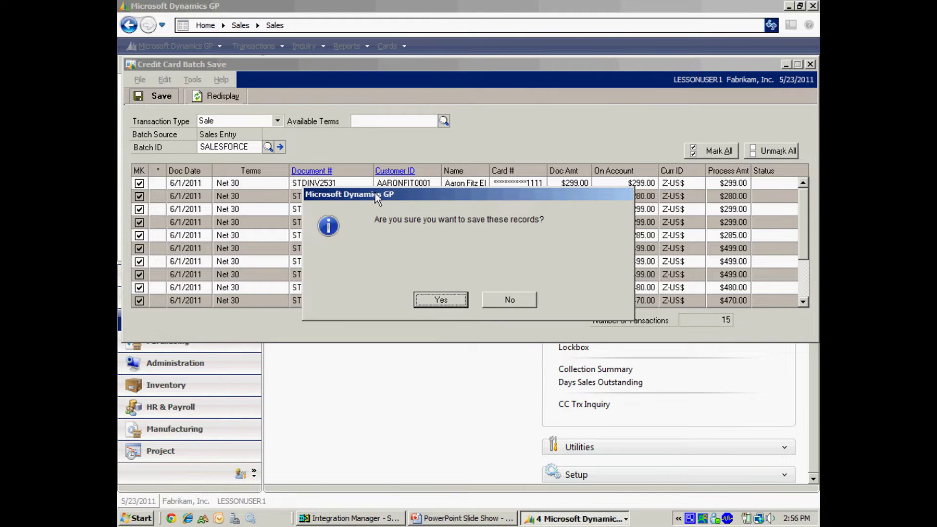
left_click(453, 297)
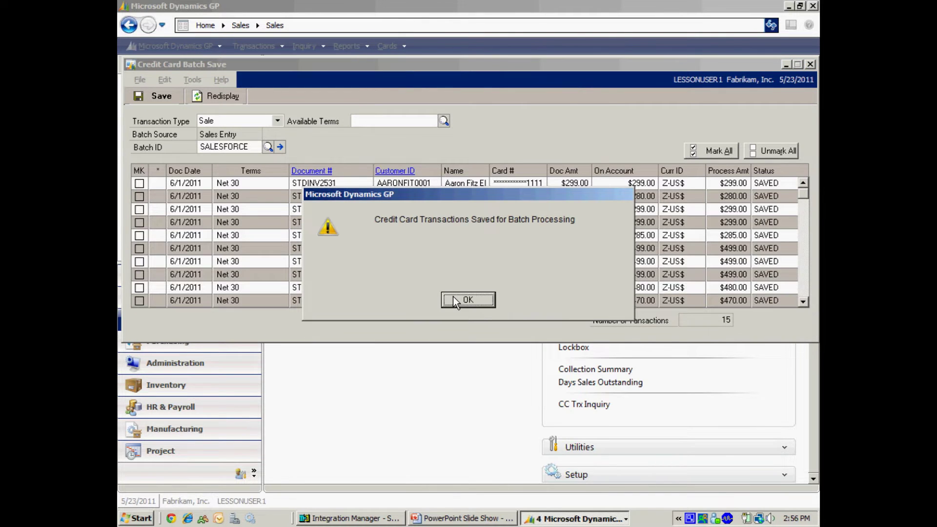
left_click(464, 300)
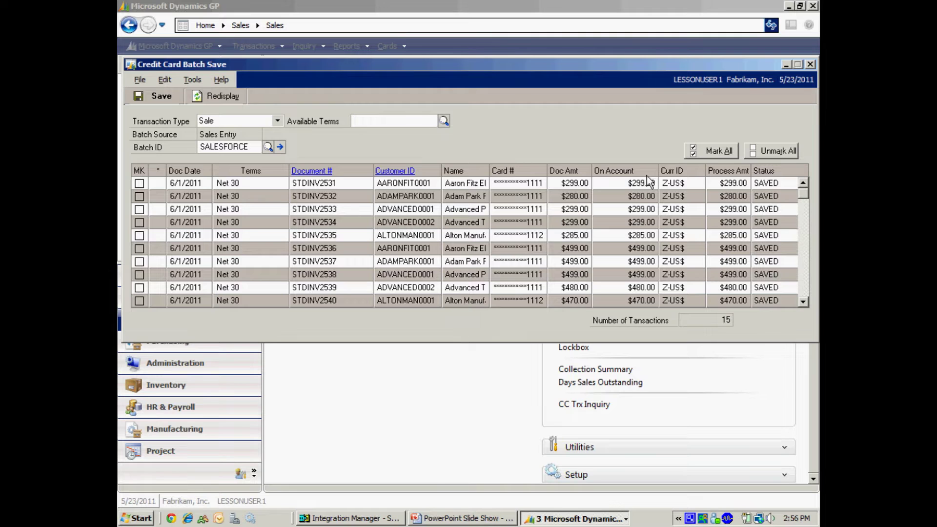
left_click(810, 65)
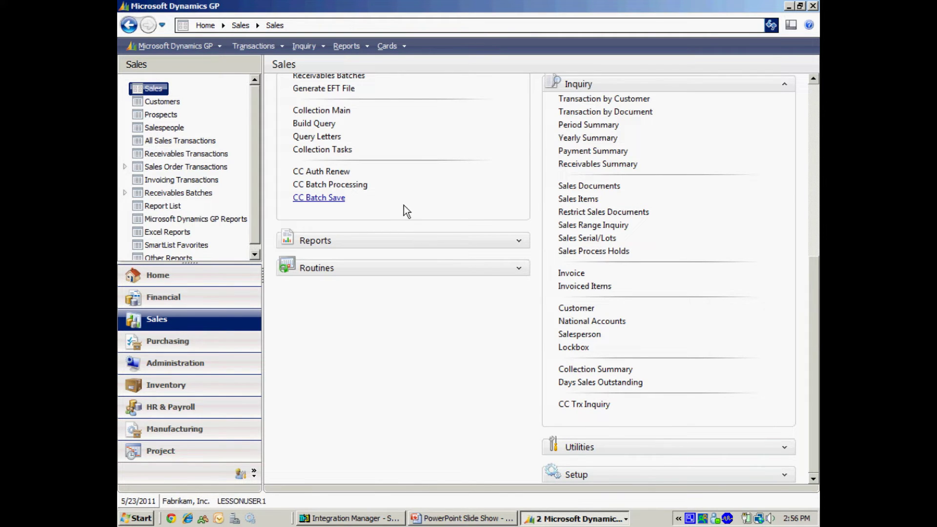
- In CC Batch Processing, load the saved Sale transactions, mark all 15, and process them through the gateway
left_click(333, 186)
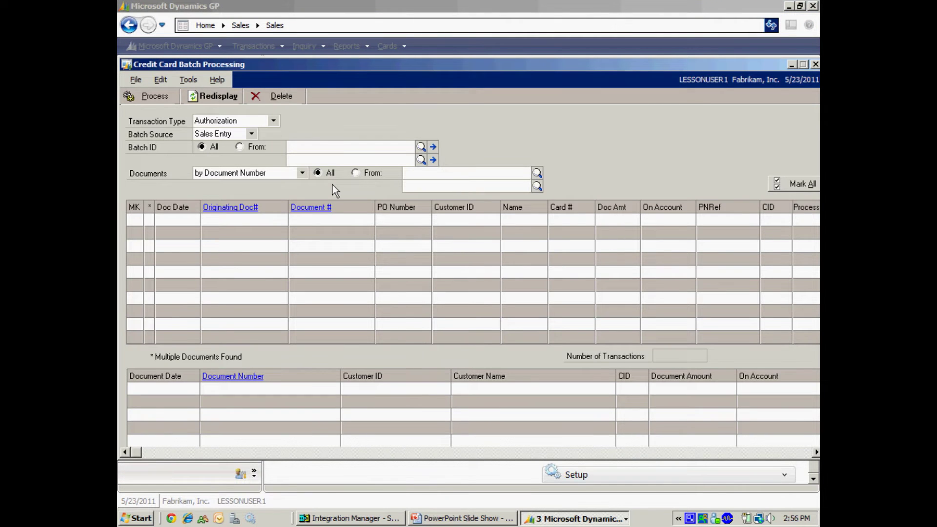
left_click(273, 121)
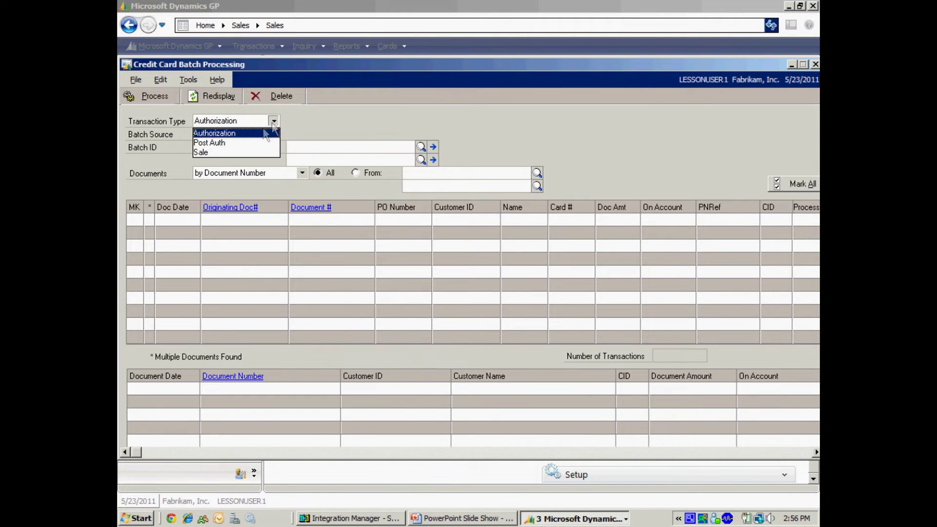
left_click(252, 152)
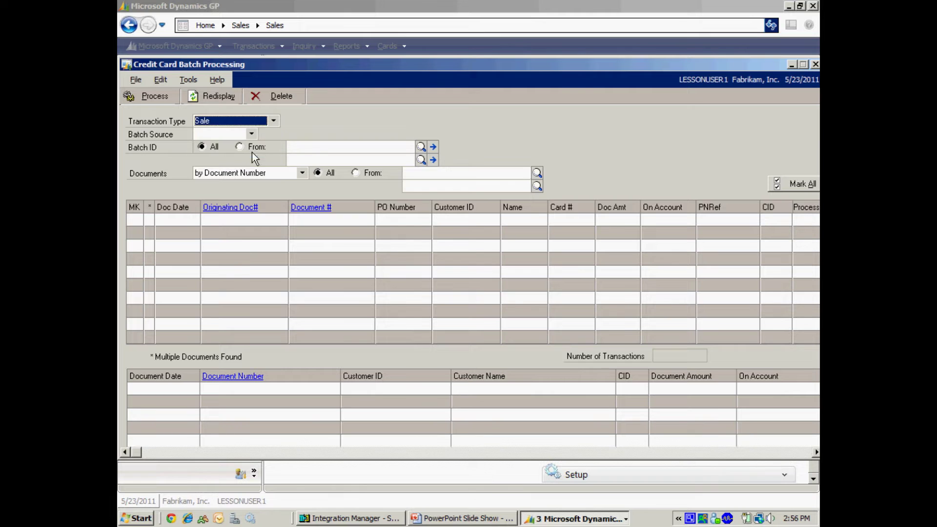
left_click(224, 96)
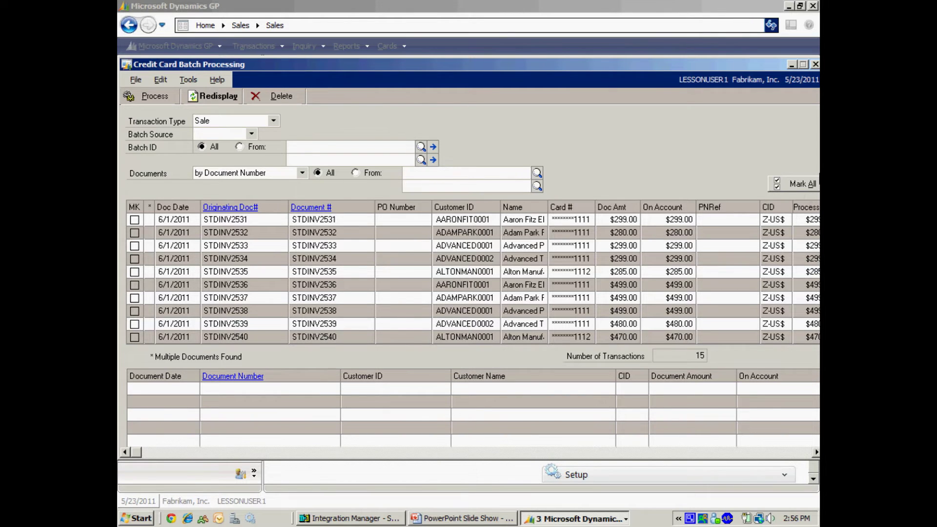
left_click(789, 186)
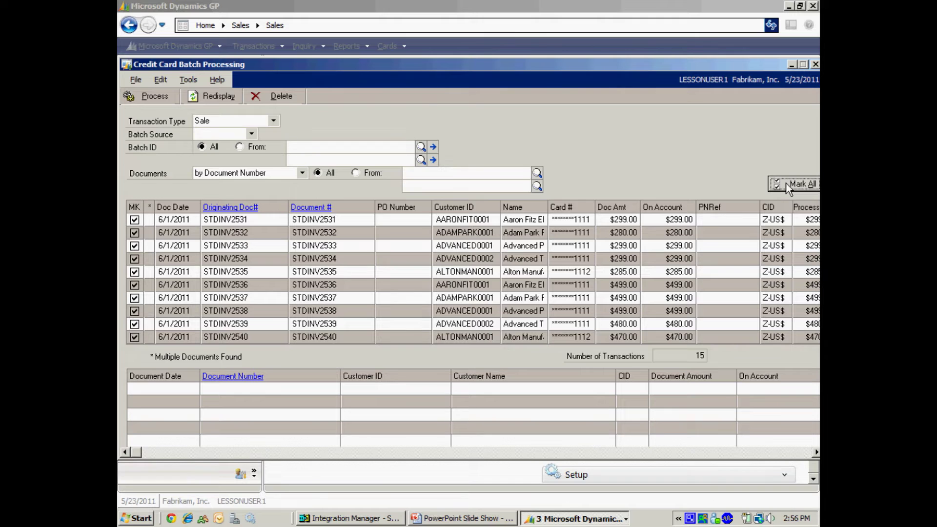
left_click(144, 97)
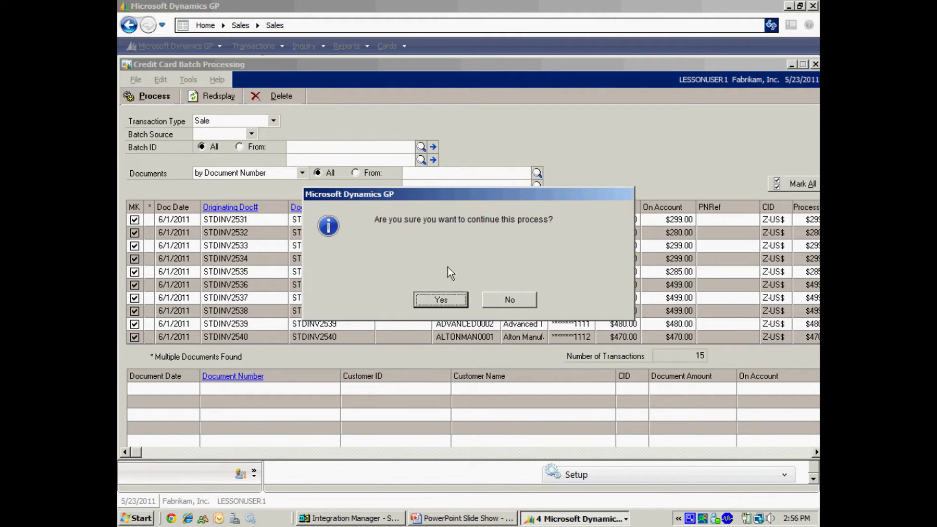
left_click(442, 299)
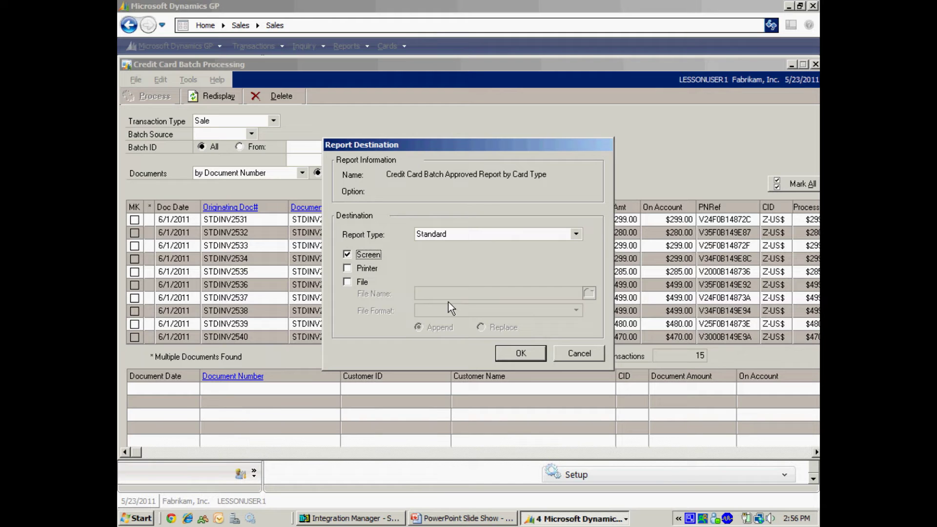
- Show the approved and declined card reports on screen, noting three invalid-account declines totalling $1754.00, then close both
left_click(517, 351)
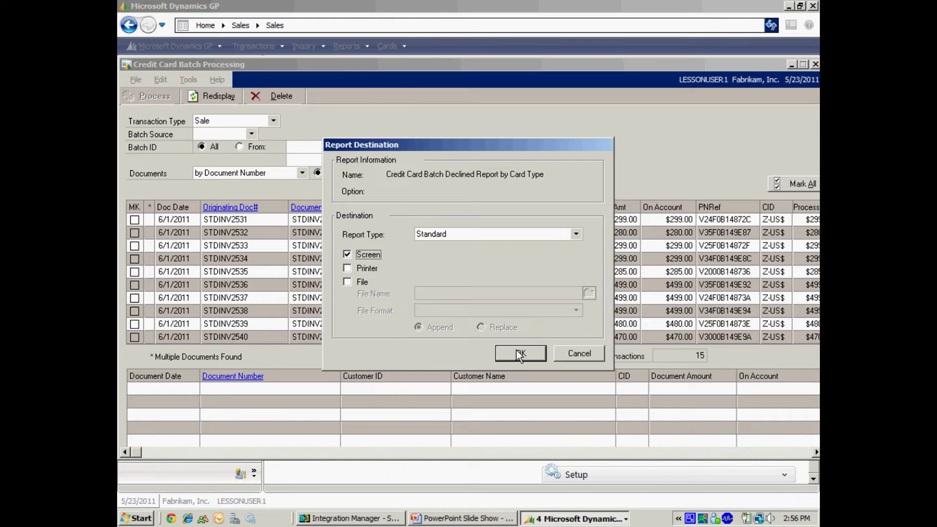
left_click(517, 351)
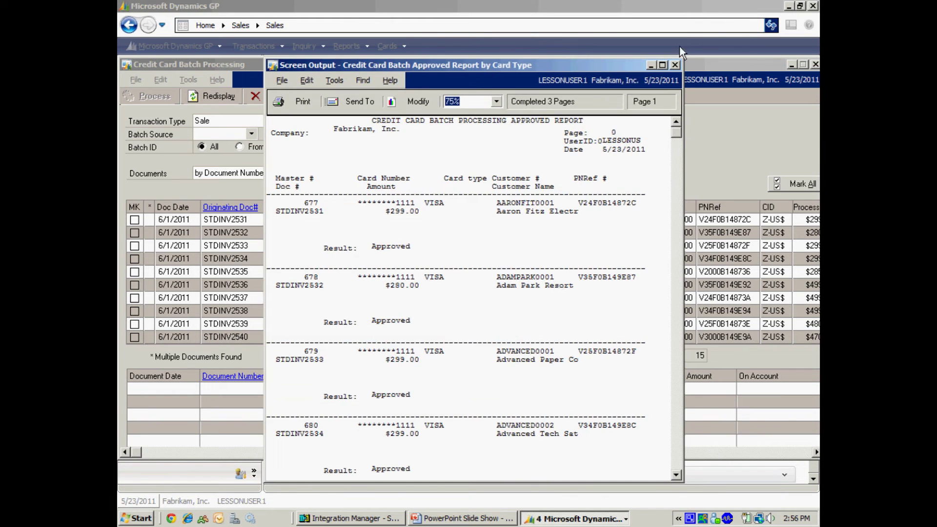
left_click(662, 65)
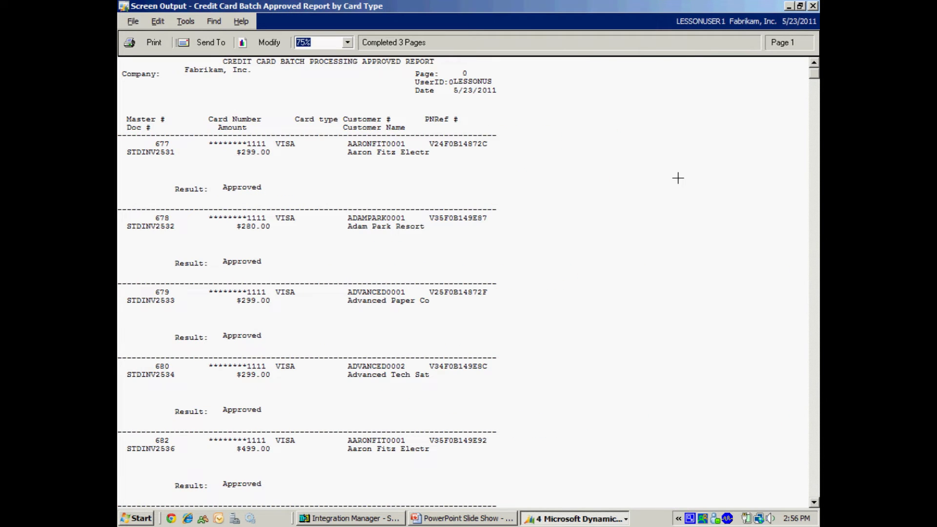
left_click(812, 5)
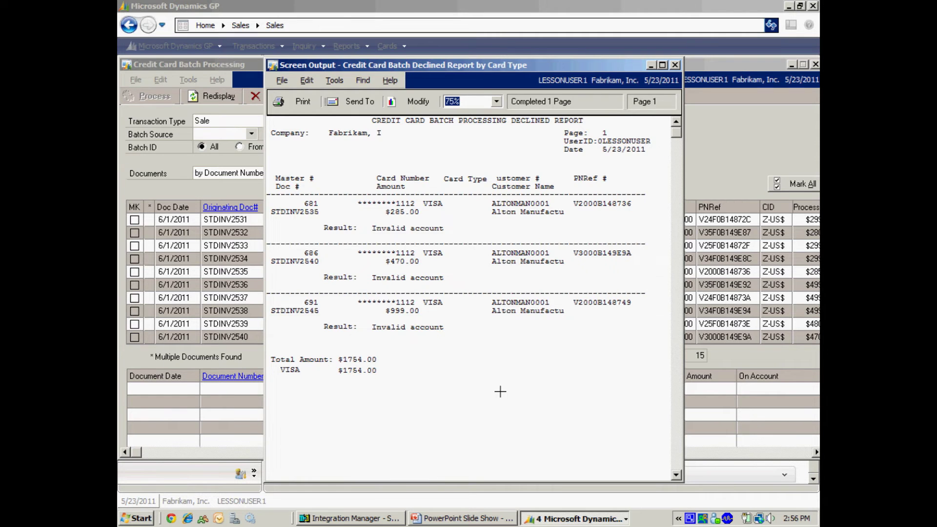
left_click(675, 65)
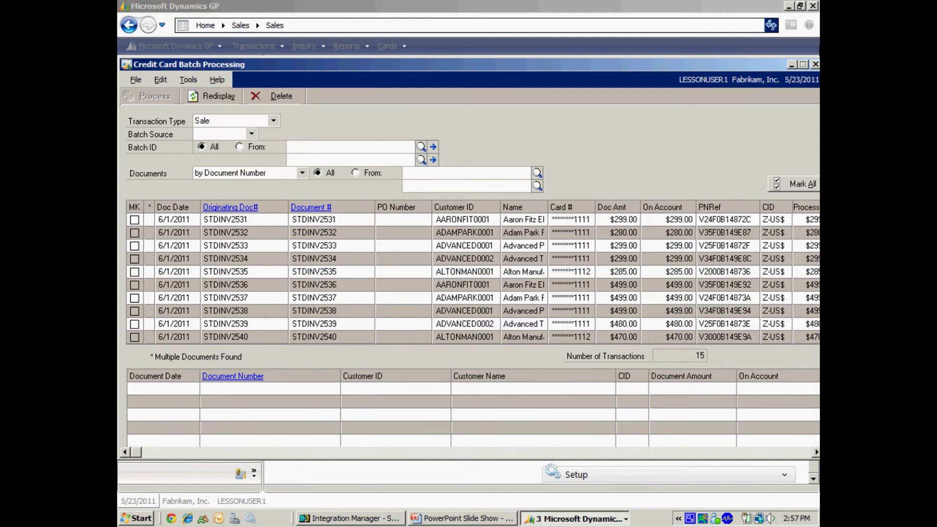
- Load invoice STDINV2542 and check its $850.00 VISA card payment in the Amount Received details
left_click(815, 64)
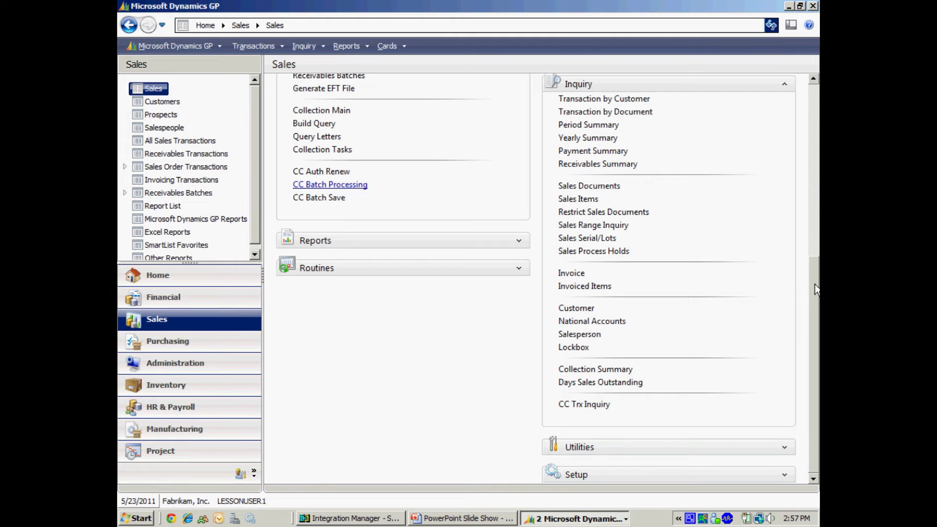
left_click_drag(817, 289, 807, 94)
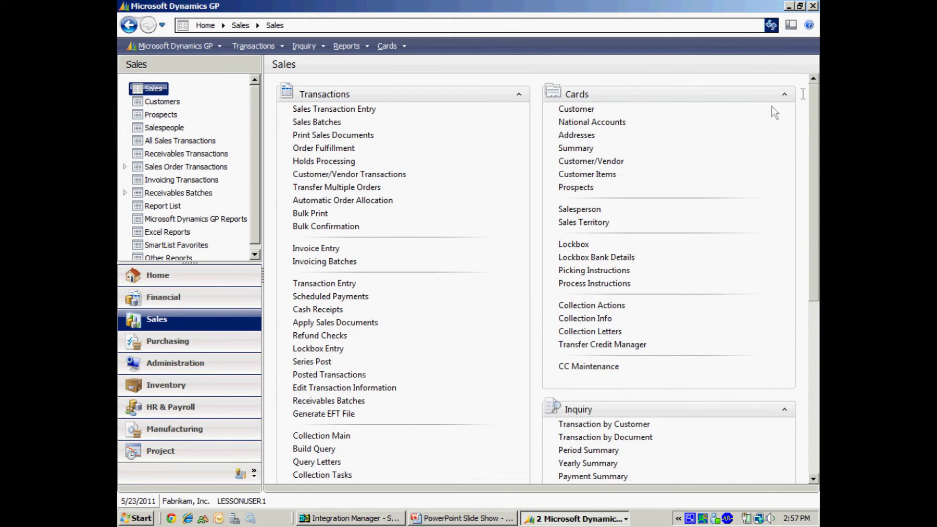
left_click(344, 110)
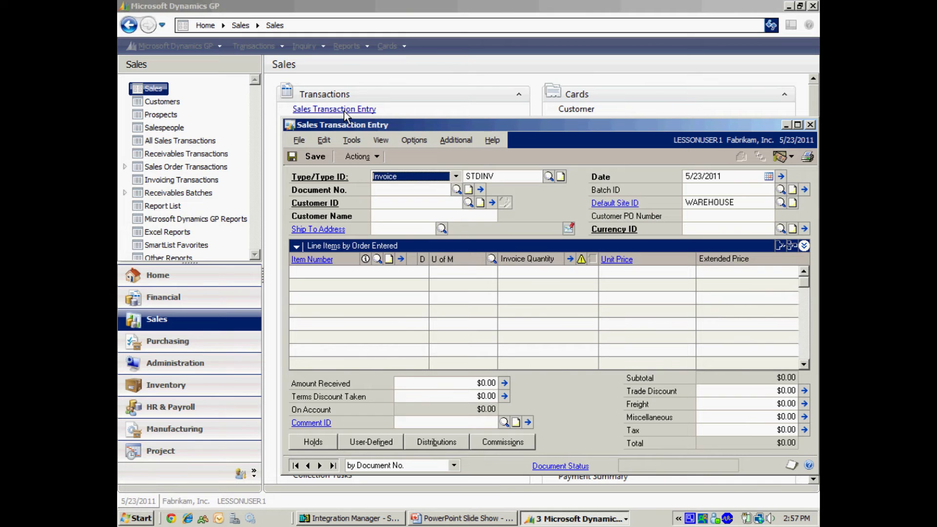
left_click(457, 190)
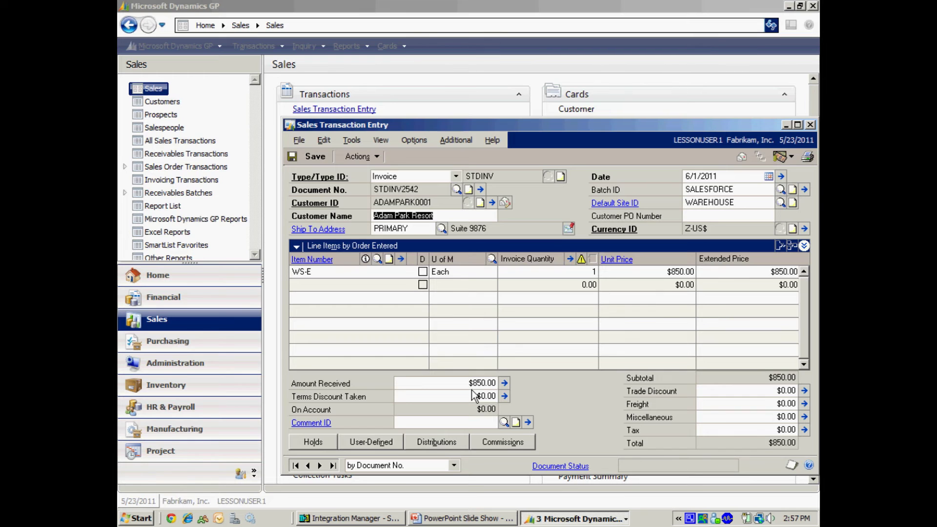
left_click(504, 382)
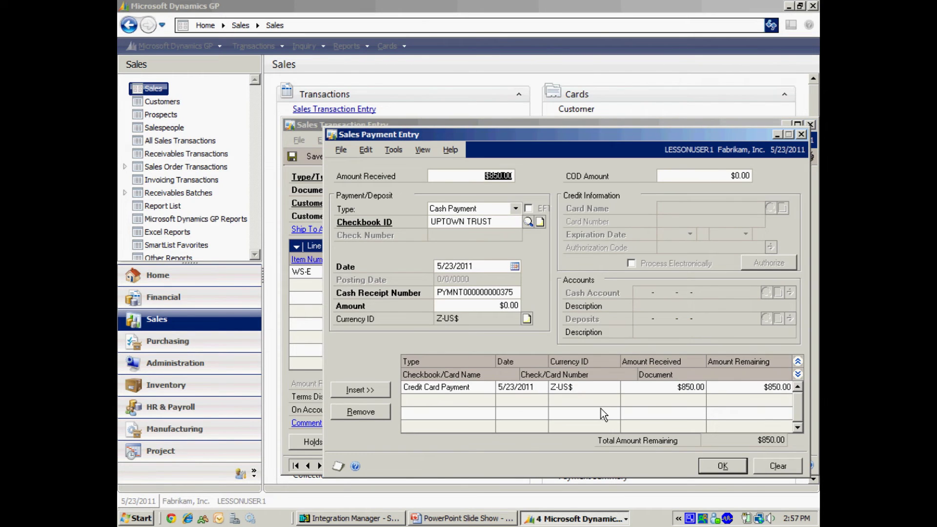
left_click(575, 387)
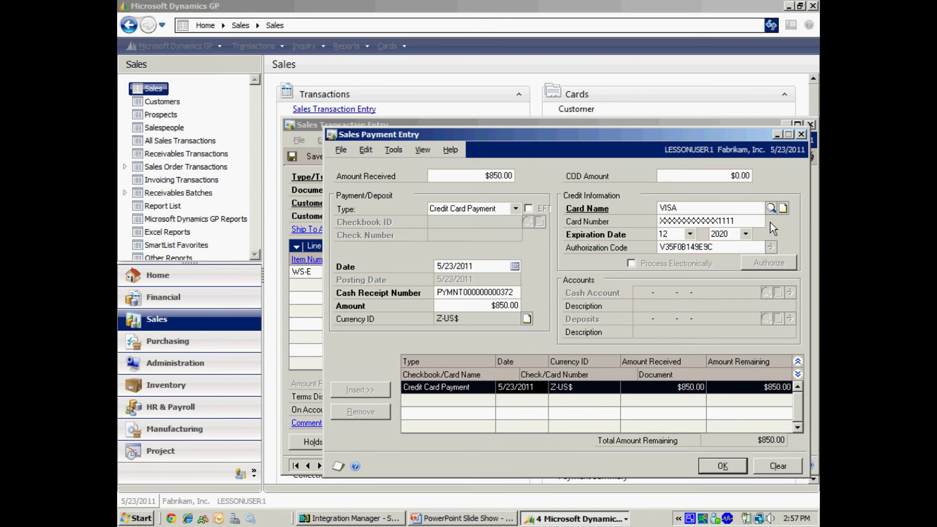
left_click(723, 466)
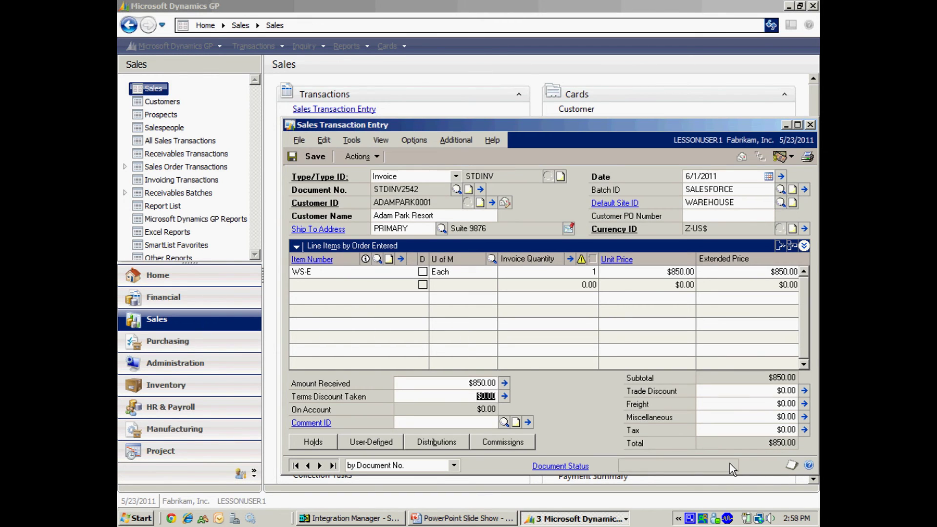
- Open Sales Batch Entry for the SALESFORCE batch (15 transactions, $8,706.00) and post it
left_click(804, 190)
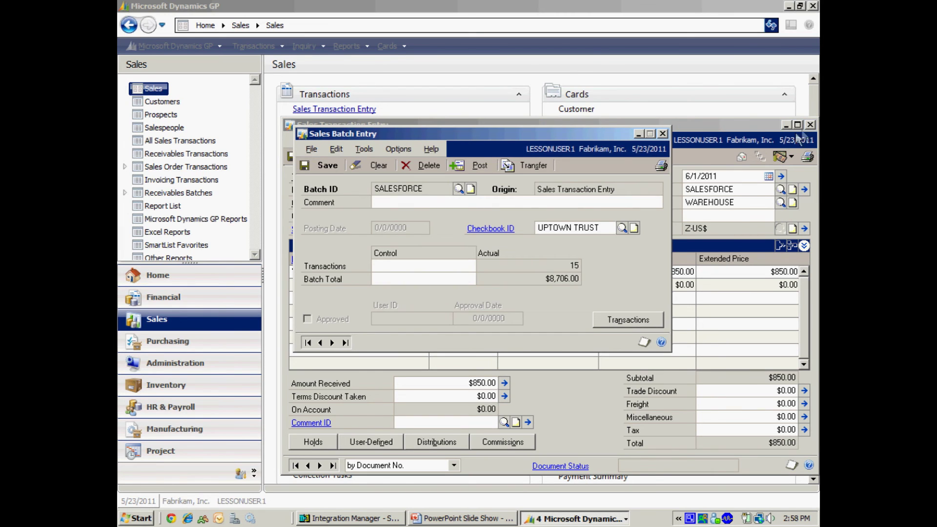
left_click(811, 125)
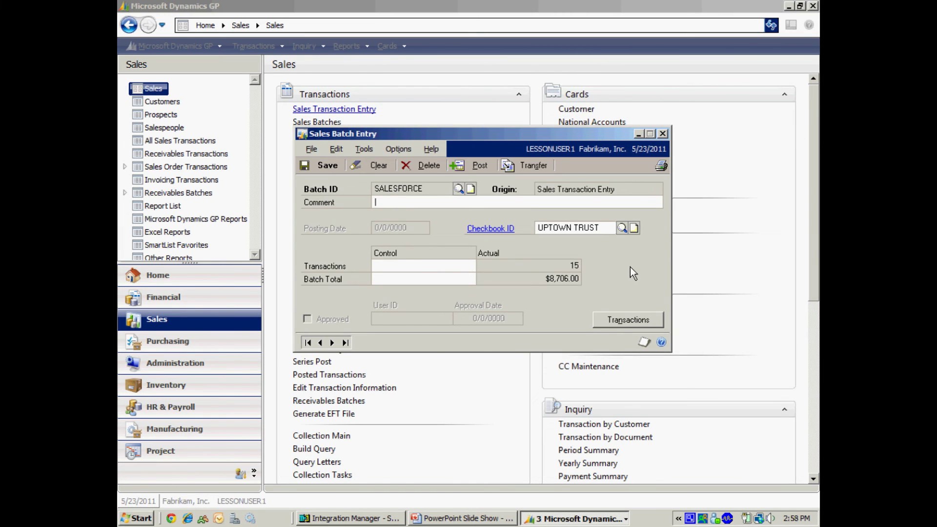
left_click(476, 167)
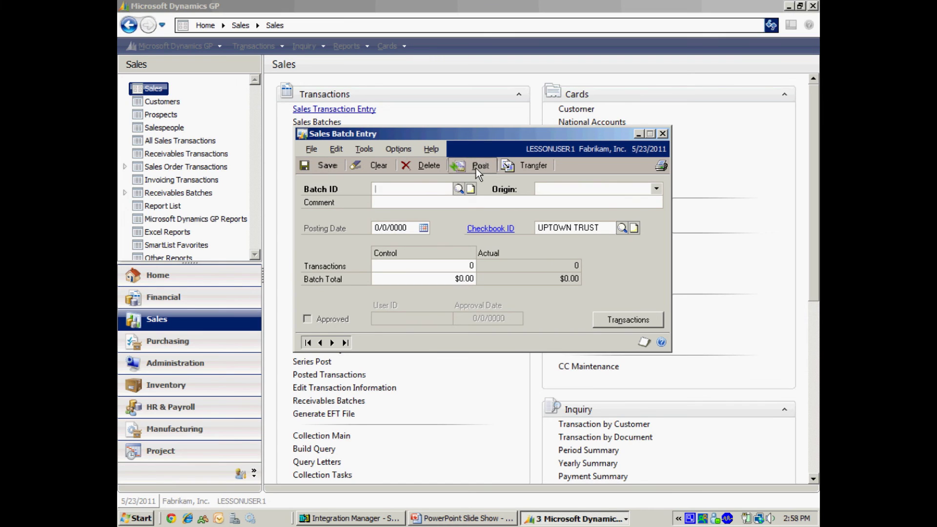